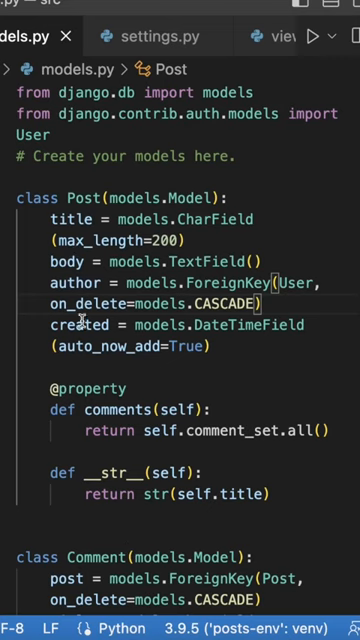
scroll(129, 385, "down", 3)
scroll(100, 360, "down", 3)
scroll(80, 350, "down", 2)
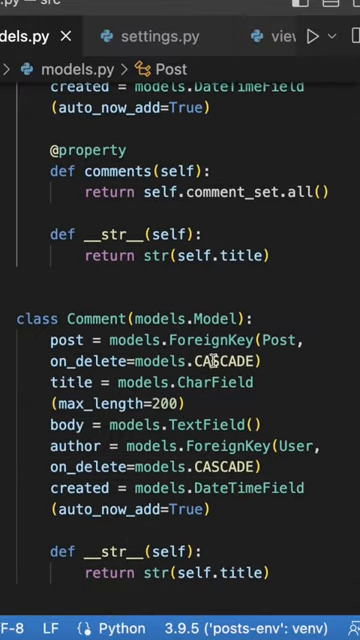
scroll(105, 195, "up", 3)
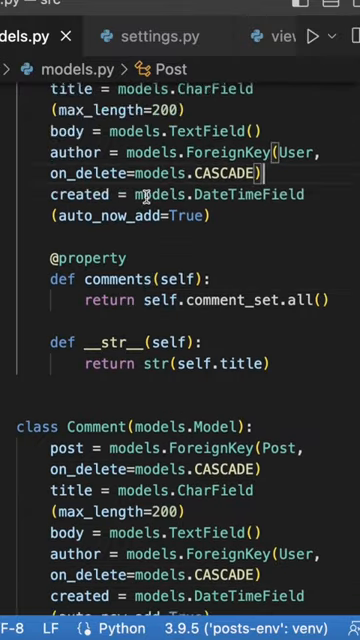
scroll(140, 195, "up", 3)
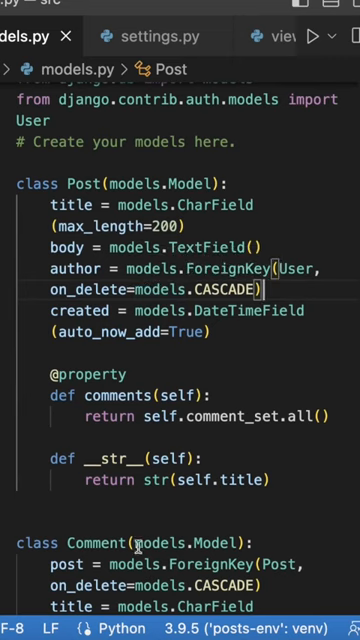
mouse_move(134, 564)
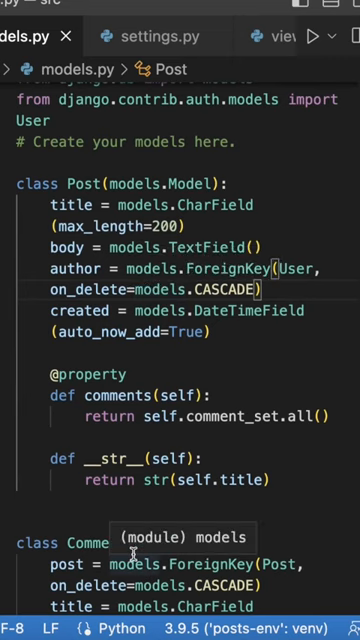
Create class BasePost above Post and move title, body, author and created into it.
left_click(240, 141)
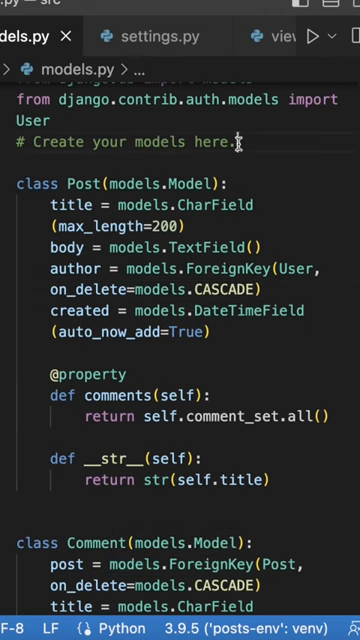
key("Return")
key("Return")
type("class BasePost(models.Model):")
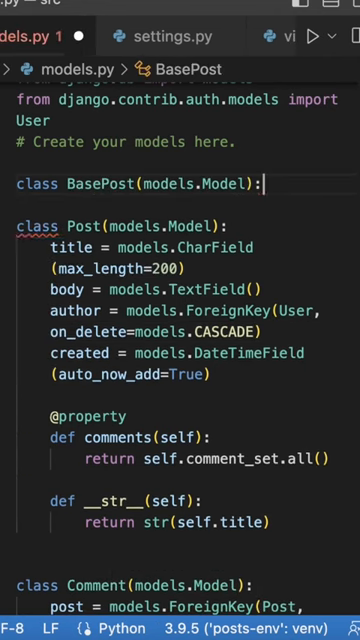
left_click_drag(50, 247, 210, 374)
key("ctrl+x")
left_click(270, 183)
key("Return")
key("ctrl+v")
left_click(84, 204)
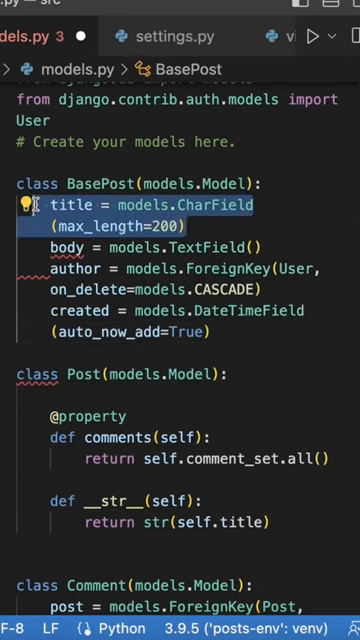
key("shift+Tab")
left_click(230, 332)
Add Meta with abstract = True and move Post's __str__ method into BasePost.
key("Return")
key("Return")
type("class Meta:")
key("Return")
type("ab")
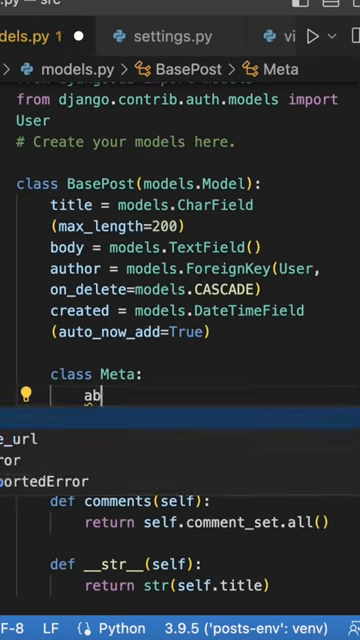
type("stract = True")
scroll(296, 481, "down", 2)
left_click_drag(296, 481, 50, 449)
key("ctrl+x")
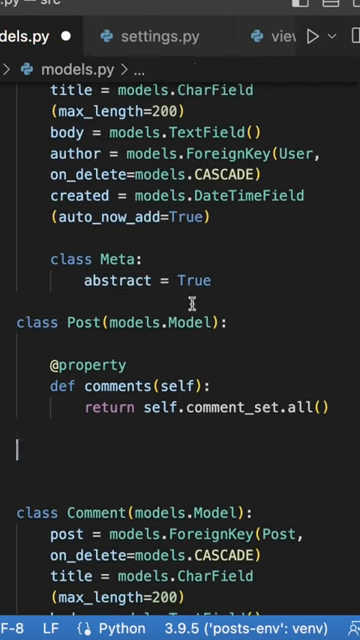
left_click(212, 280)
key("Return")
key("Return")
key("ctrl+v")
left_click(81, 357)
key("BackSpace")
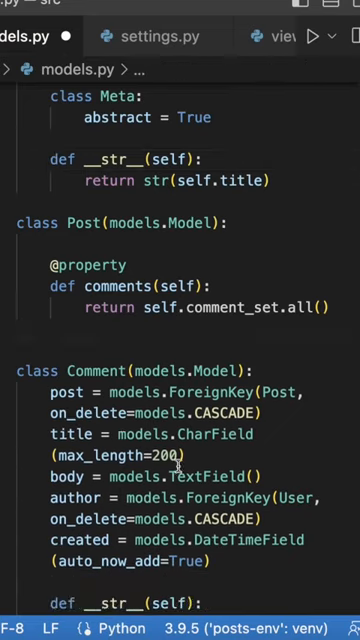
scroll(170, 400, "down", 2)
Delete Comment's duplicated fields and __str__, including the leftover title line.
left_click_drag(270, 500, 60, 380)
key("BackSpace")
key("BackSpace")
mouse_move(270, 315)
left_mouse_down()
mouse_move(310, 275)
mouse_move(20, 315)
left_mouse_up()
type("on_delete=models.CASCADE)")
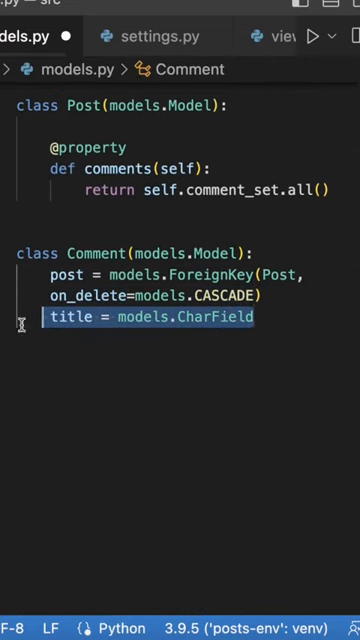
key("BackSpace")
scroll(57, 343, "up", 5)
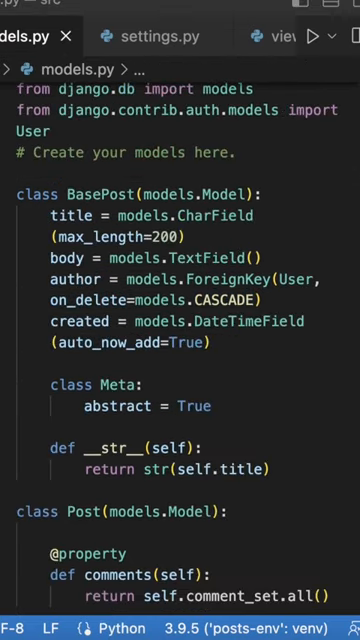
Make Post and Comment subclass BasePost instead of models.Model and save models.py.
double_click(100, 194)
double_click(190, 511)
left_click_drag(220, 511, 108, 511)
key("BackSpace")
type("BasePost")
scroll(170, 400, "down", 2)
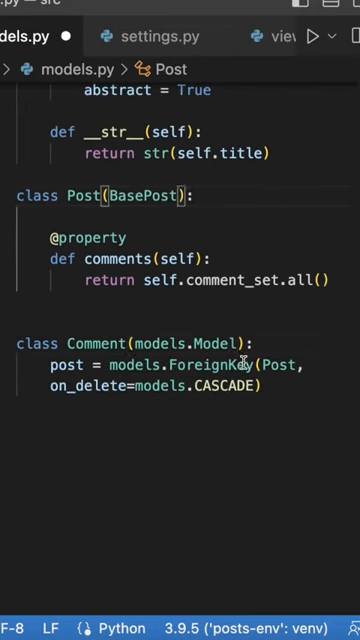
left_click_drag(210, 343, 133, 343)
type("BasePost")
key("ctrl+s")
scroll(150, 300, "up", 5)
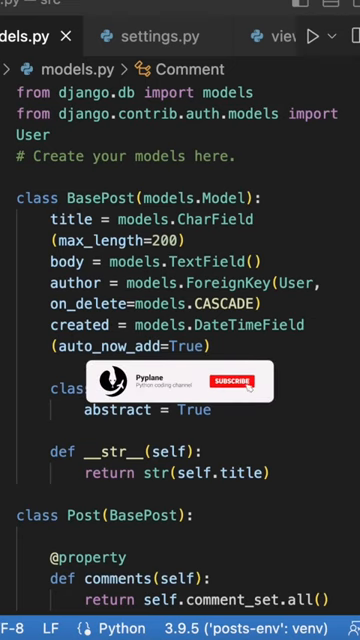
scroll(170, 300, "down", 3)
scroll(170, 300, "down", 2)
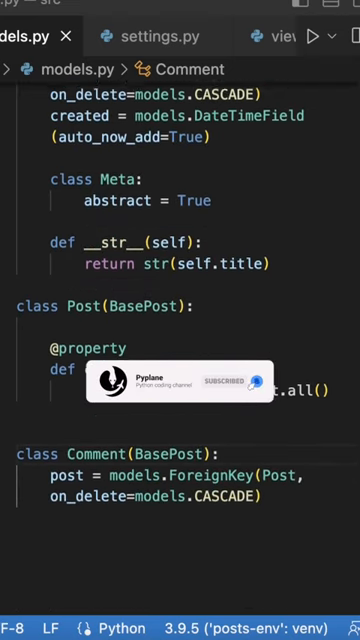